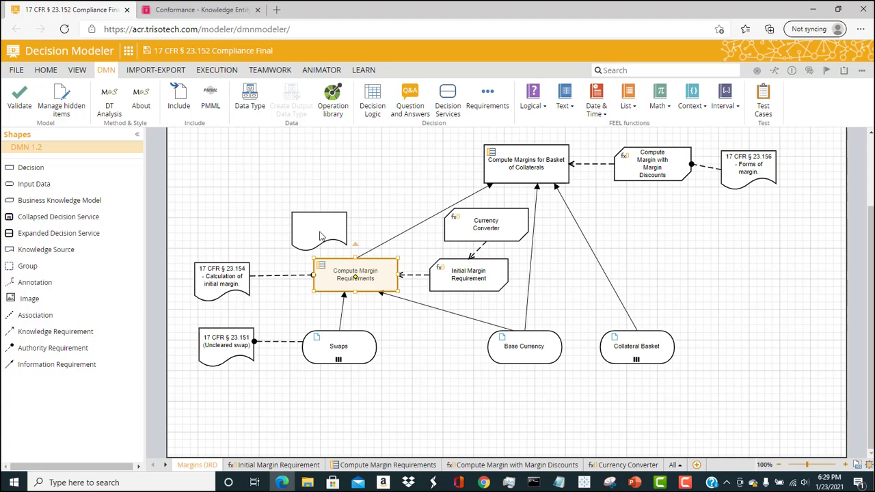
- Examine the decision table behind the Initial Margin Requirement business knowledge model and return to the Margins DRD diagram
{"action": "left_click_drag", "start_coordinate": [321, 236], "coordinate": [63, 205]}
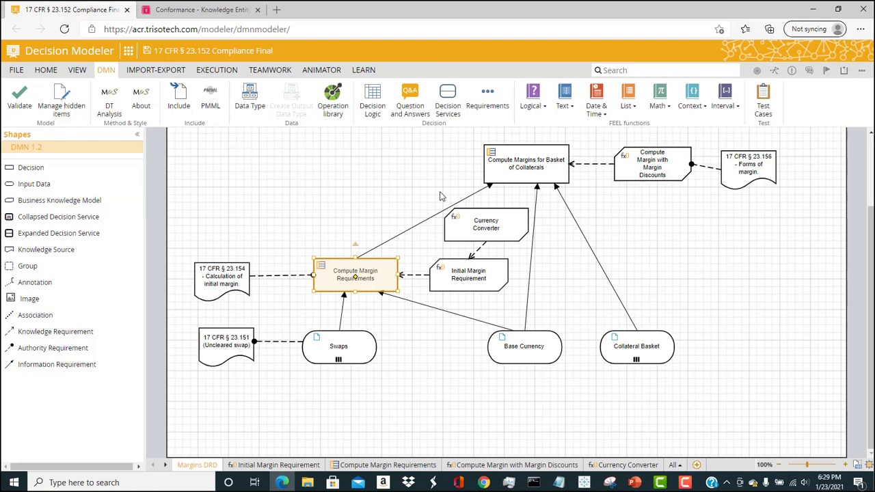
{"action": "left_click", "coordinate": [441, 272]}
{"action": "double_click", "coordinate": [441, 272]}
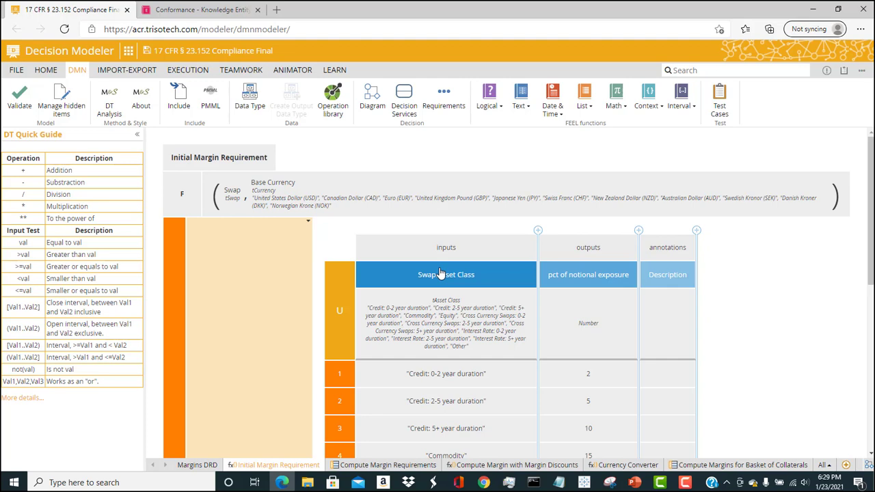
{"action": "left_click", "coordinate": [371, 96]}
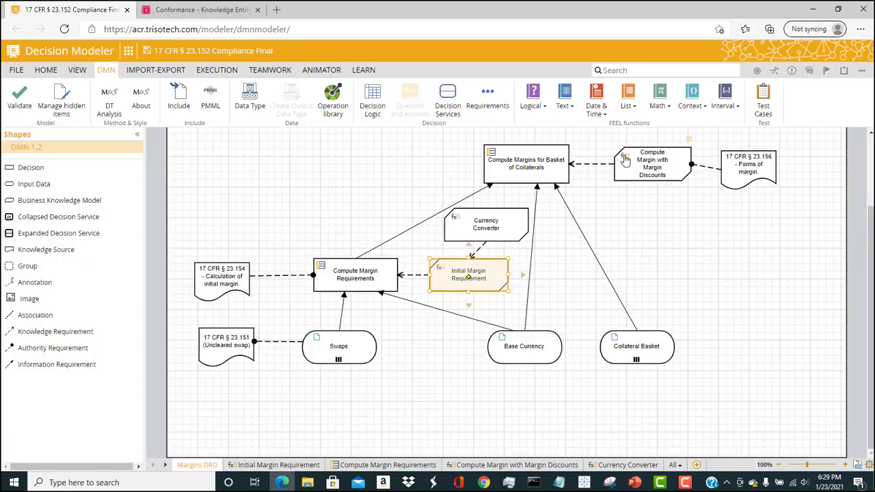
- Review the regulation text and haircut table of Compute Margin with Margin Discounts, and return to the diagram
{"action": "left_click", "coordinate": [625, 160]}
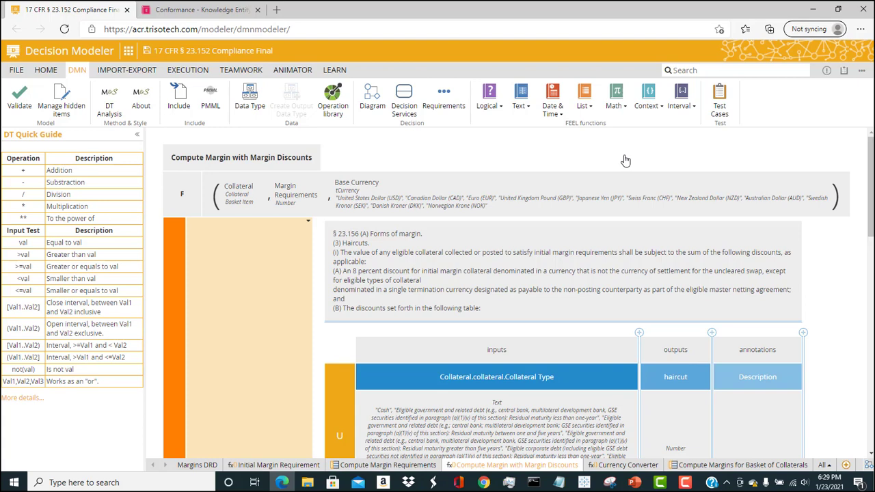
{"action": "scroll", "coordinate": [737, 184], "scroll_direction": "down", "scroll_amount": 2}
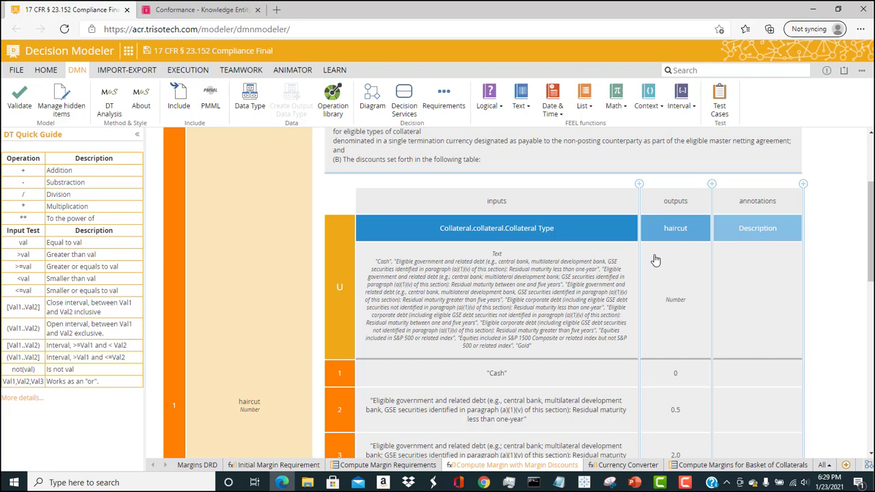
{"action": "left_click", "coordinate": [371, 94]}
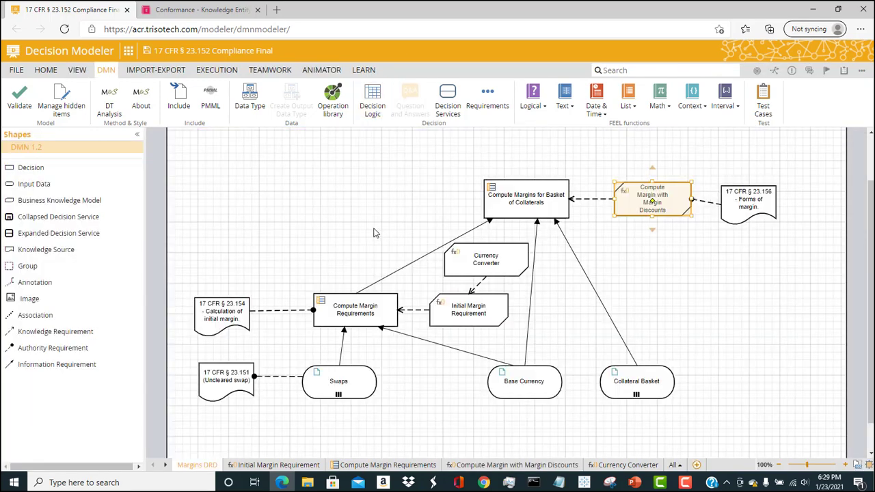
- Review the boxed context logic of the Compute Margin Requirements decision and return to the diagram
{"action": "left_click", "coordinate": [319, 304]}
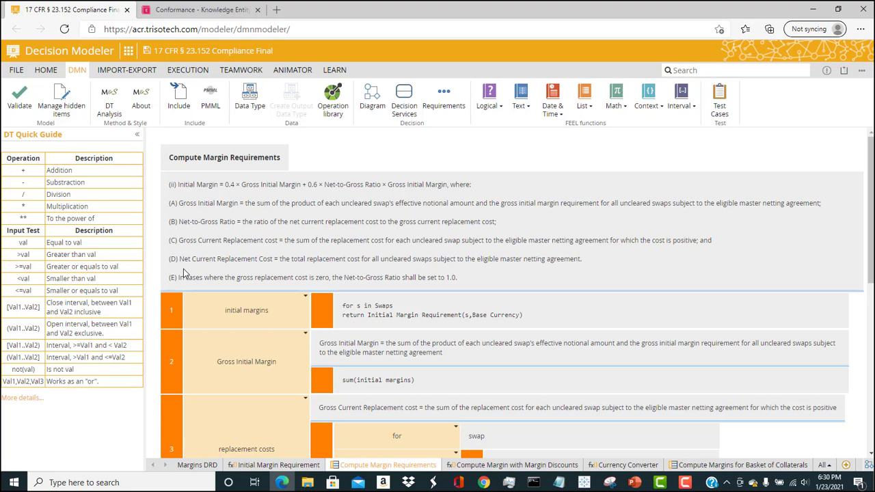
{"action": "scroll", "coordinate": [290, 290], "scroll_direction": "down", "scroll_amount": 2}
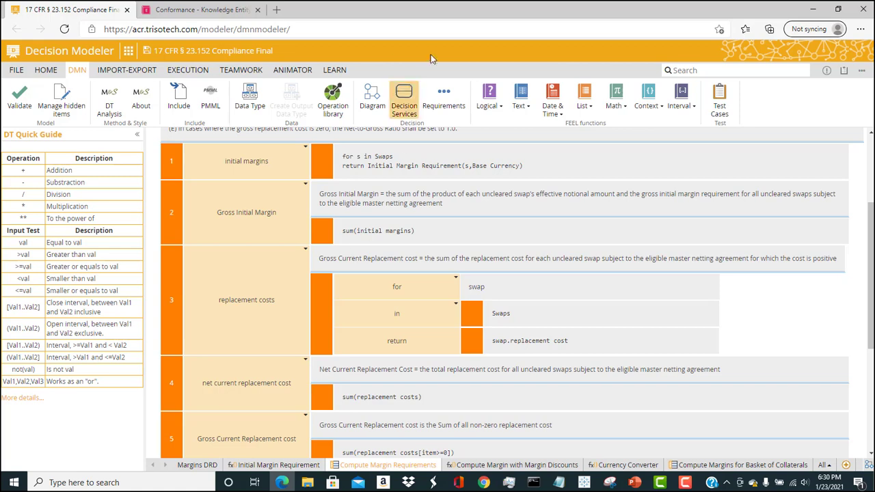
{"action": "left_click", "coordinate": [380, 93]}
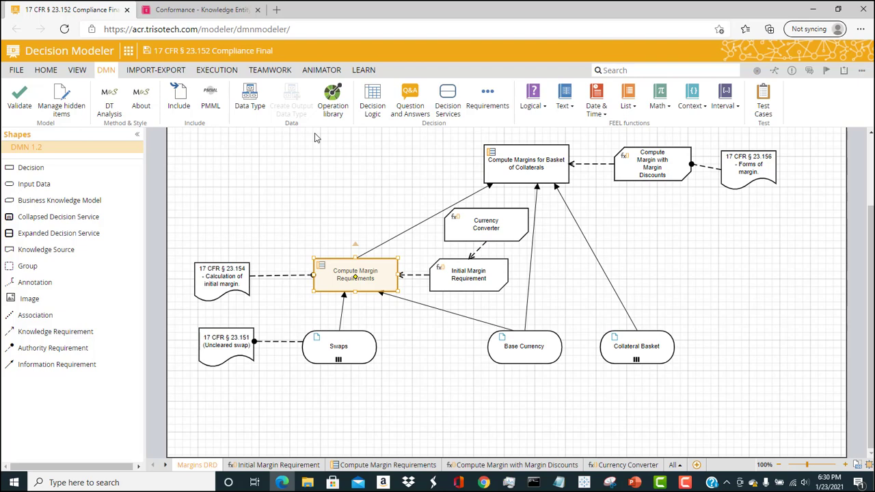
- Switch to the Conformance model in Knowledge Entity Modeler, browse its term definitions, and return to Decision Modeler
{"action": "left_click", "coordinate": [212, 9]}
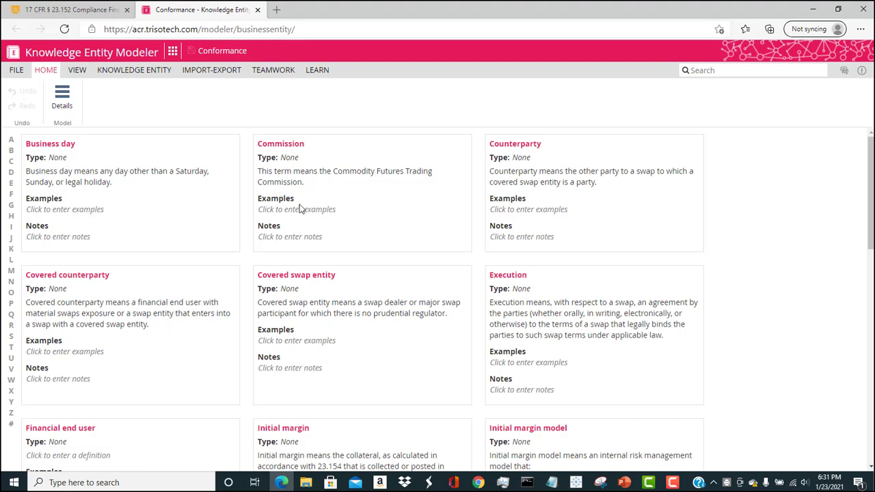
{"action": "scroll", "coordinate": [347, 281], "scroll_direction": "down", "scroll_amount": 3}
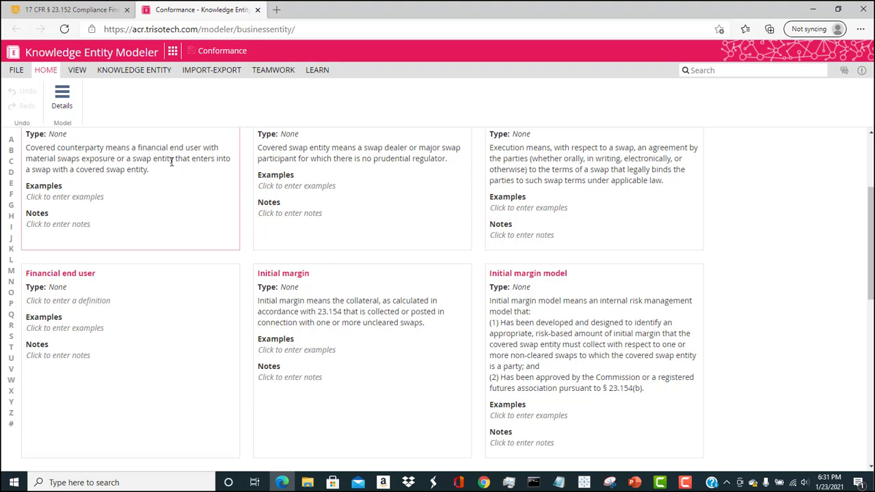
{"action": "scroll", "coordinate": [147, 140], "scroll_direction": "up", "scroll_amount": 3}
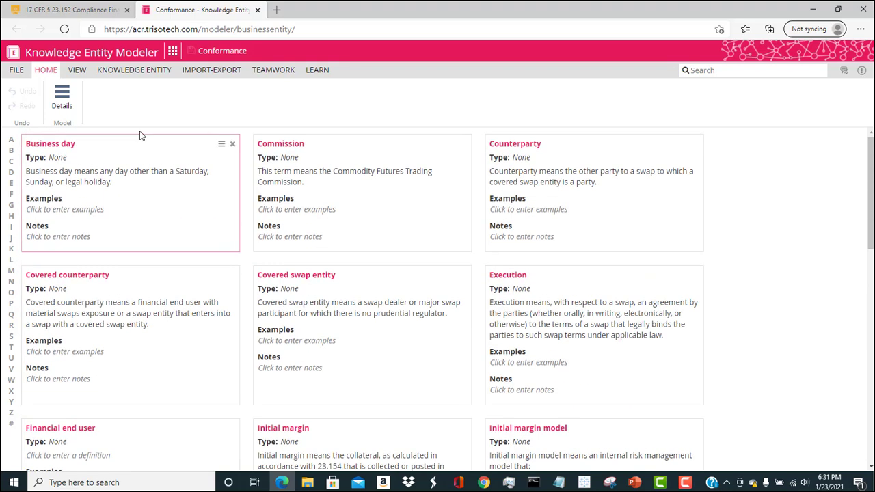
{"action": "left_click", "coordinate": [68, 10]}
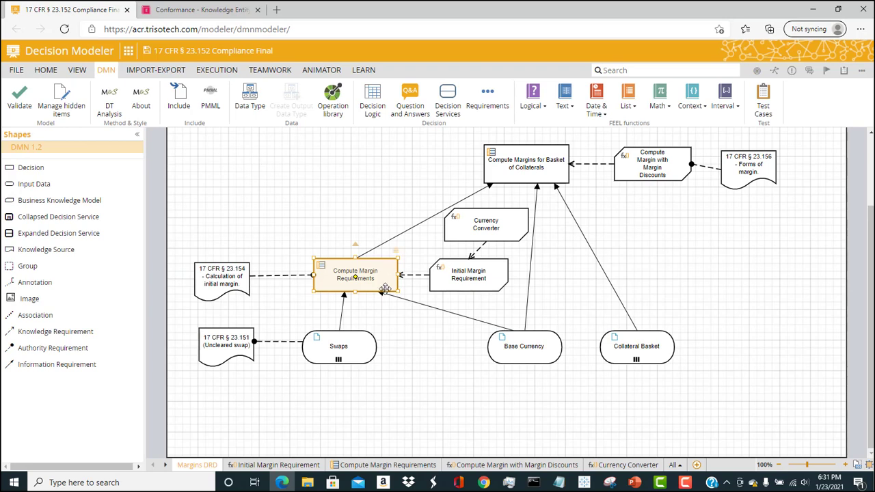
- Describe the Swaps input data as "This includes" followed by a link to the glossary term Uncleared swap
{"action": "left_click", "coordinate": [325, 348]}
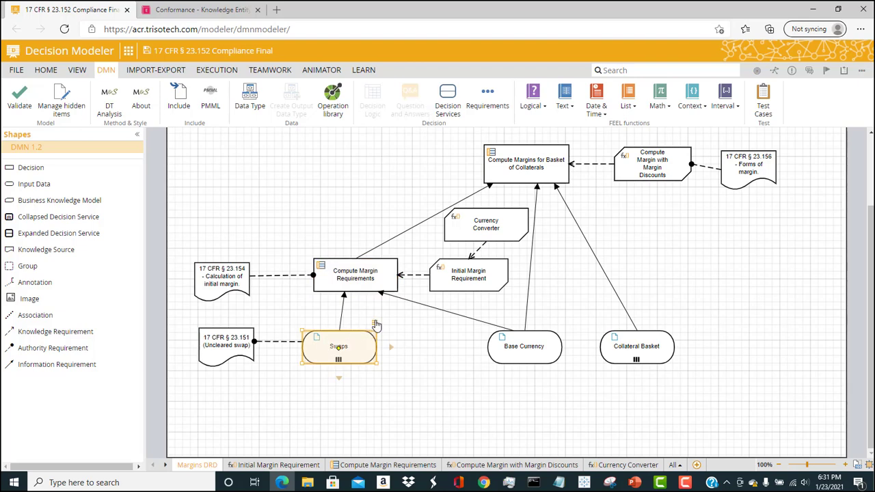
{"action": "left_click", "coordinate": [375, 324]}
{"action": "left_click", "coordinate": [342, 134]}
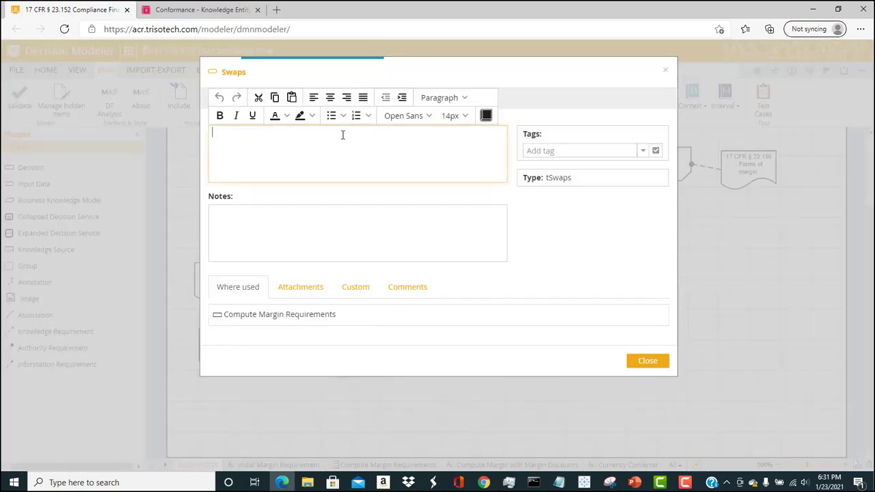
{"action": "type", "text": "This includes"}
{"action": "left_click", "coordinate": [488, 116]}
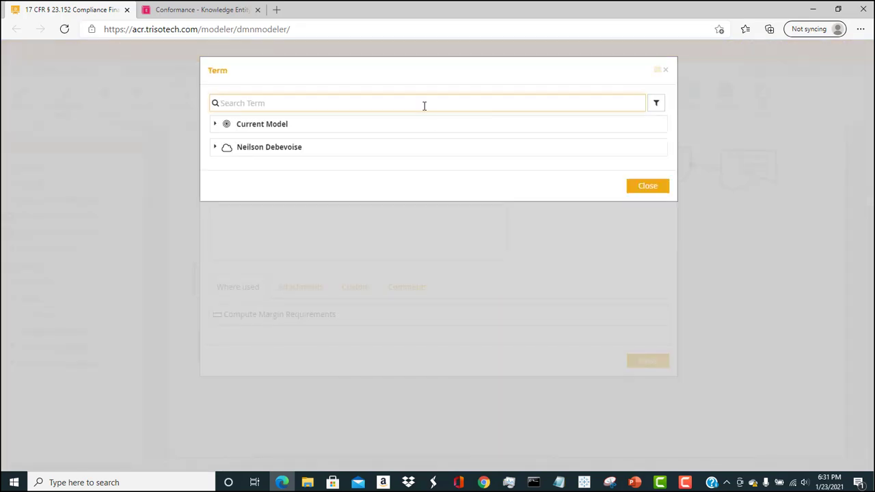
{"action": "type", "text": "uncl"}
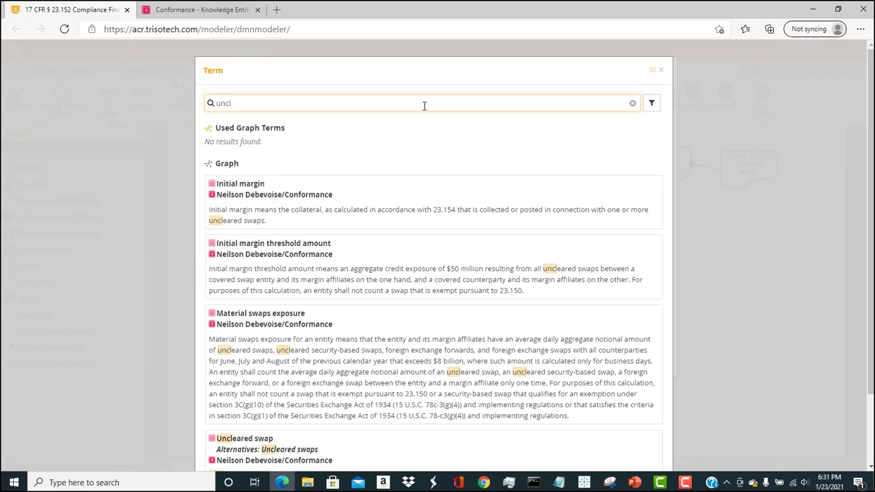
{"action": "left_click", "coordinate": [228, 454]}
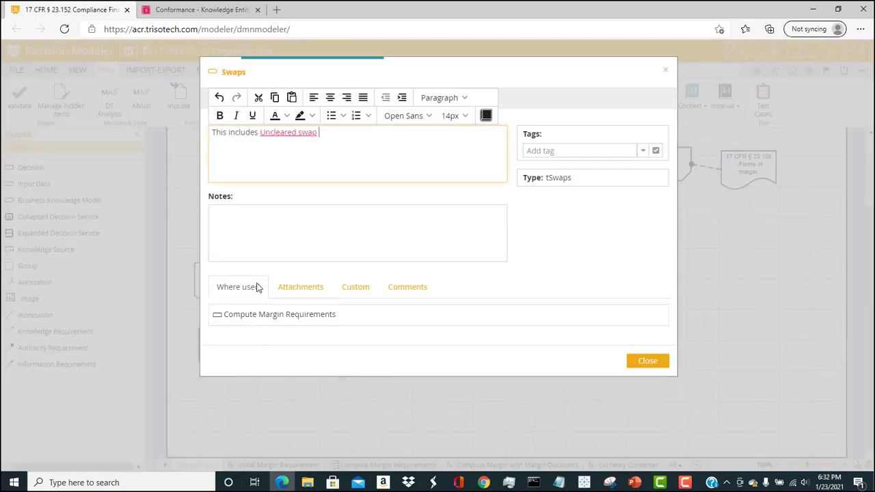
{"action": "mouse_move", "coordinate": [292, 140]}
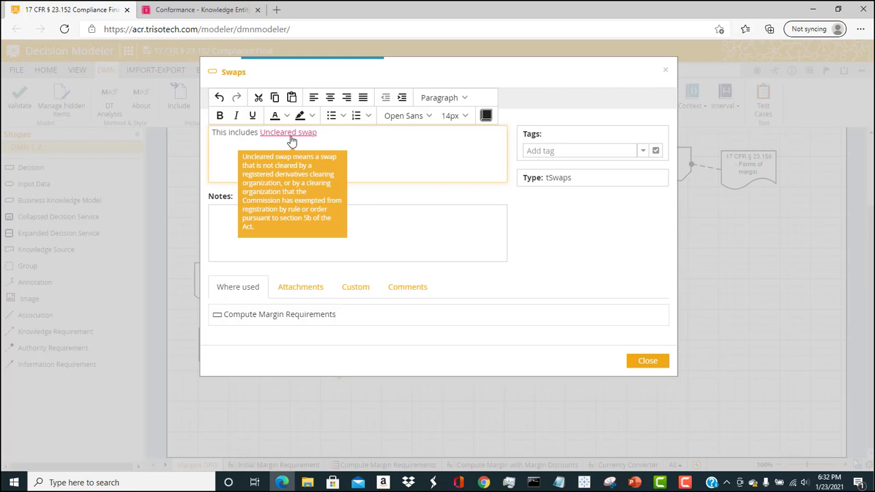
{"action": "left_click", "coordinate": [646, 362]}
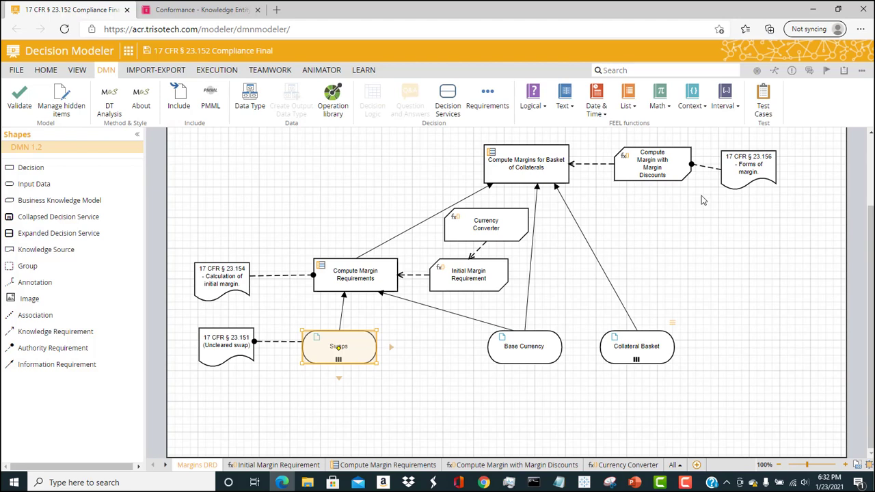
- Search the Digital Enterprise Graph for 15 and drop the Conformance entry § 23.154 Calculation of initial margin at Compute Margin Requirements
{"action": "left_click", "coordinate": [774, 70]}
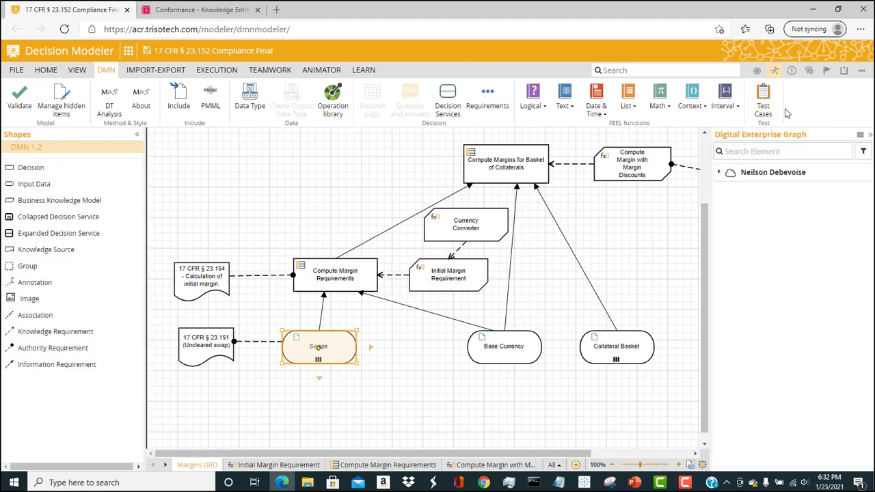
{"action": "left_click", "coordinate": [777, 151]}
{"action": "type", "text": "15"}
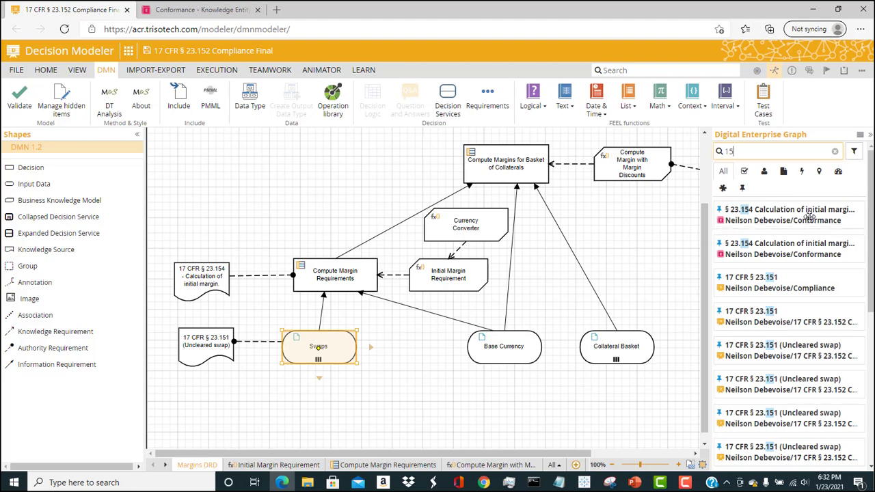
{"action": "left_click_drag", "start_coordinate": [810, 219], "coordinate": [339, 265]}
{"action": "mouse_move", "coordinate": [343, 191]}
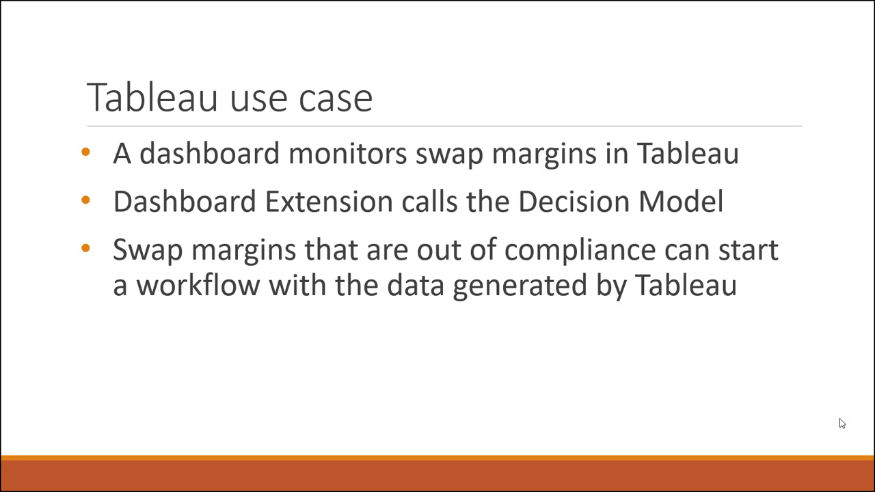
- Switch to the Swap Scenario workbook in Tableau and add the ProcessExtension.trex extension below the Data sheet on the dashboard
{"action": "key", "text": "alt+Tab"}
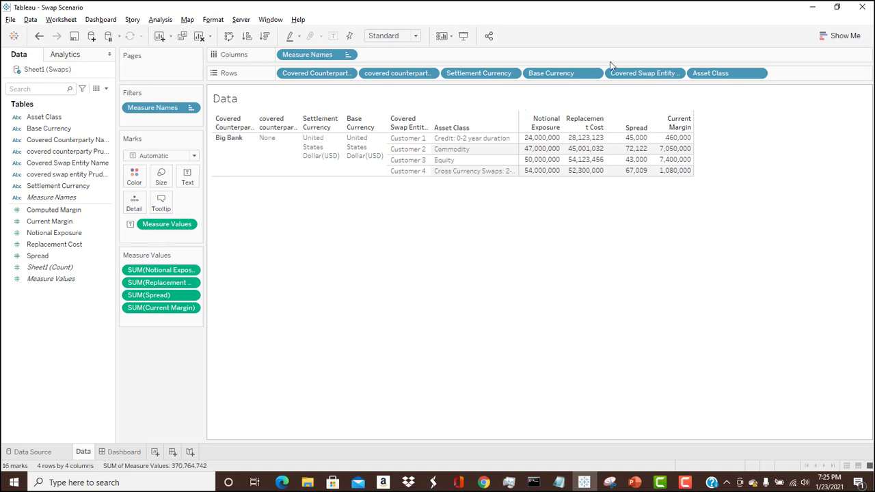
{"action": "left_click", "coordinate": [120, 453]}
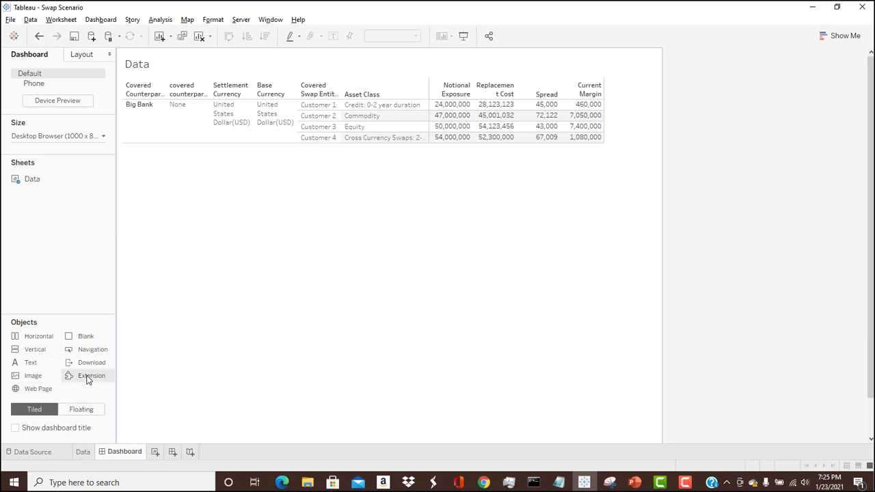
{"action": "left_click_drag", "start_coordinate": [87, 380], "coordinate": [369, 349]}
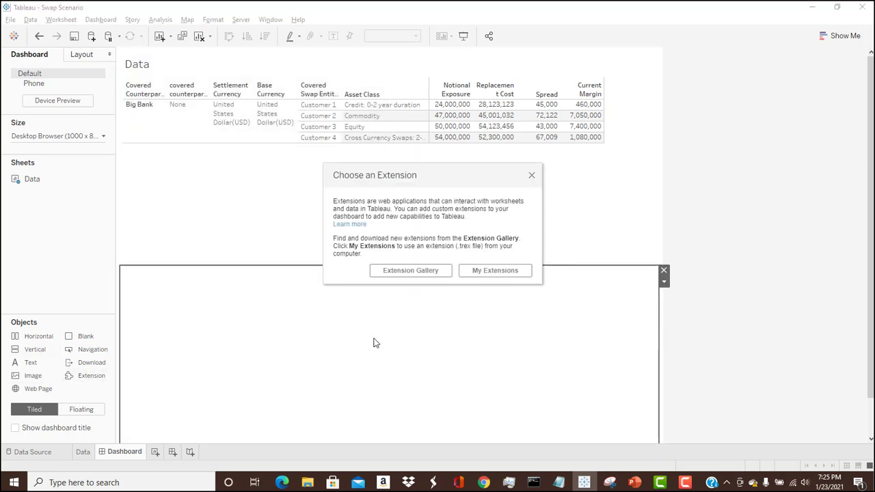
{"action": "left_click", "coordinate": [474, 269]}
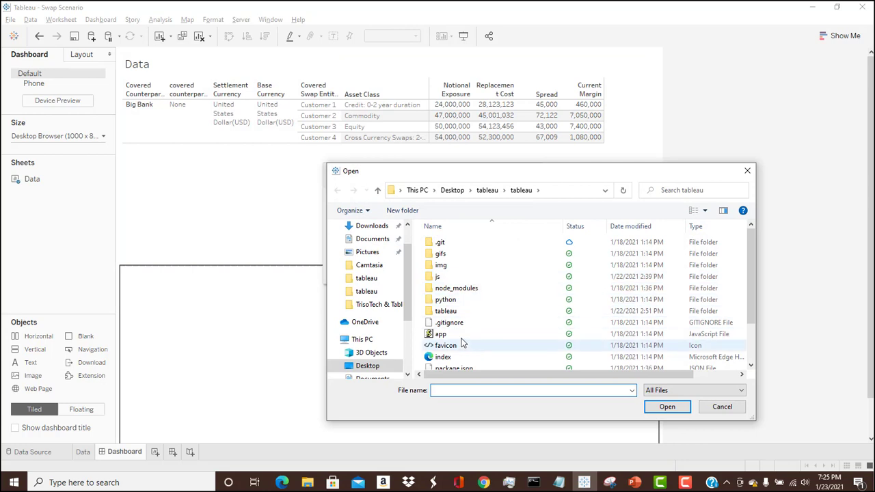
{"action": "scroll", "coordinate": [463, 342], "scroll_direction": "down", "scroll_amount": 2}
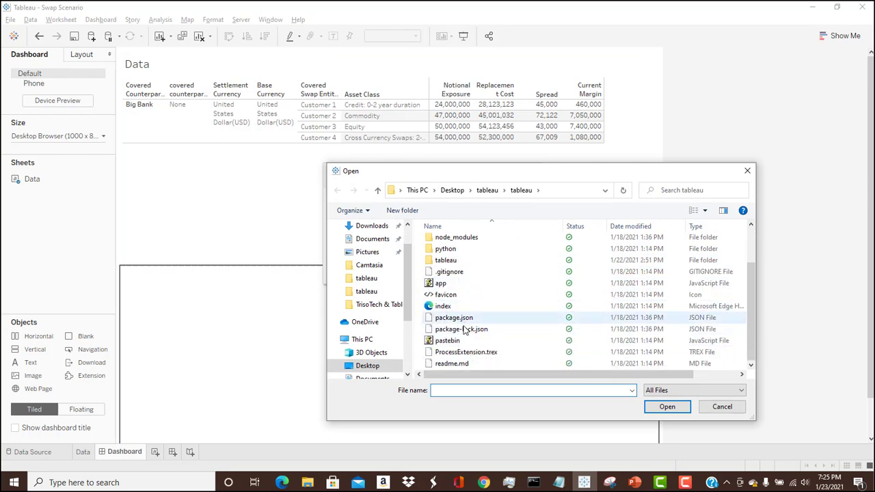
{"action": "left_click", "coordinate": [470, 352]}
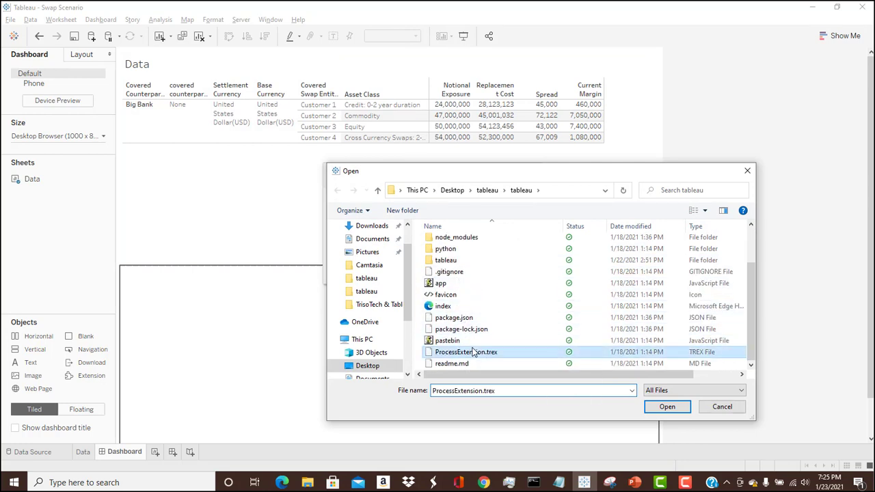
{"action": "left_click", "coordinate": [667, 405]}
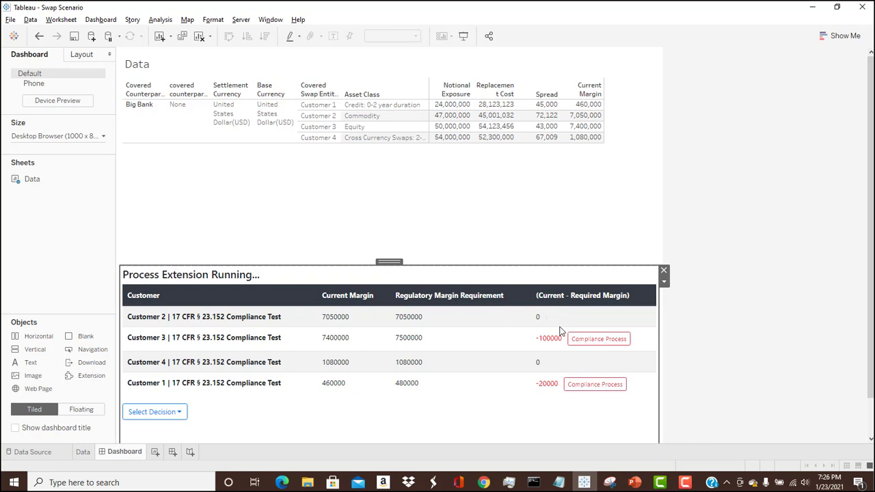
- Send compliance data for Customer 3 through its compliance process with the custom data "Information"
{"action": "left_click", "coordinate": [600, 346]}
{"action": "left_click", "coordinate": [357, 377]}
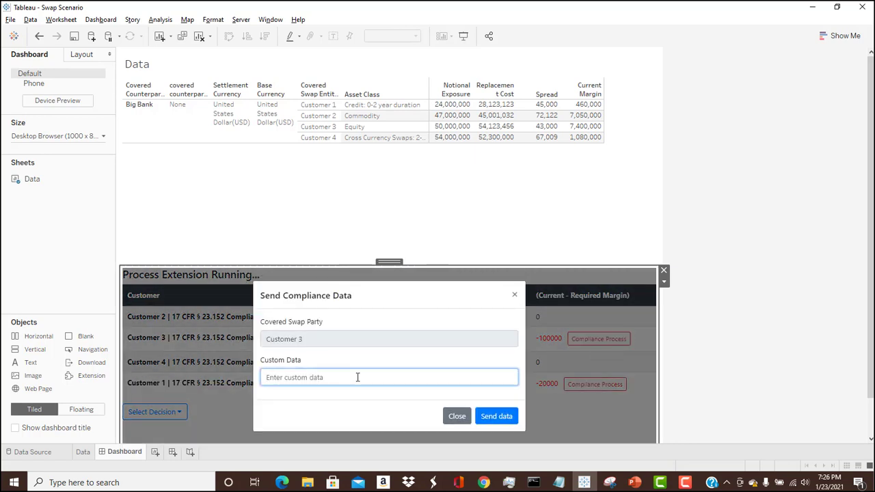
{"action": "type", "text": "Information"}
{"action": "left_click", "coordinate": [493, 422]}
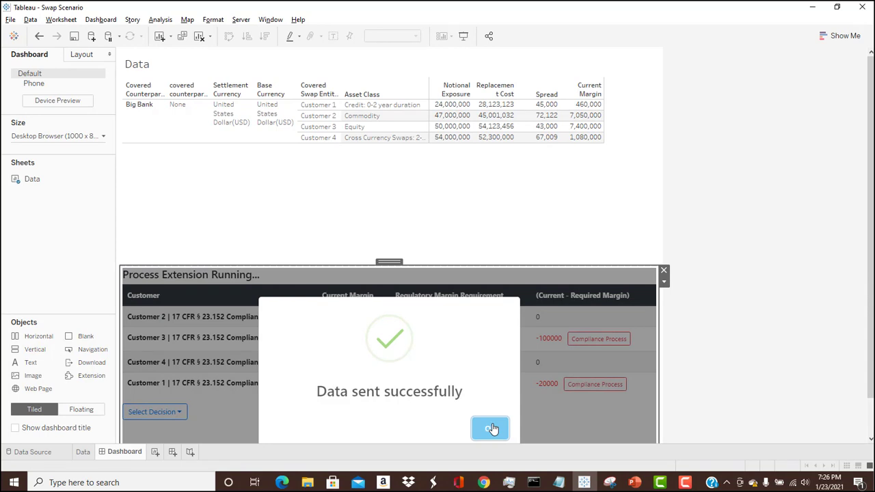
{"action": "left_click", "coordinate": [491, 429]}
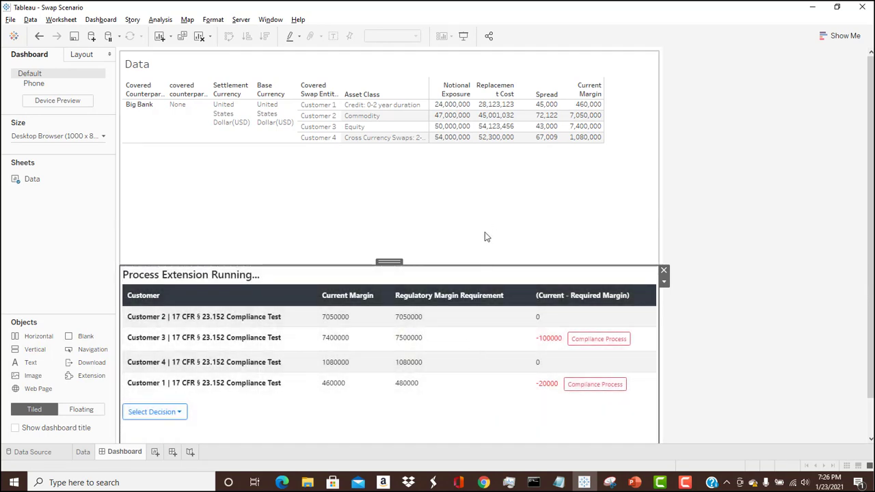
- Enlarge the extension's area on the dashboard upward and select the decision 17 CFR § 23.152 Compliance Demo
{"action": "left_click_drag", "start_coordinate": [471, 266], "coordinate": [475, 182]}
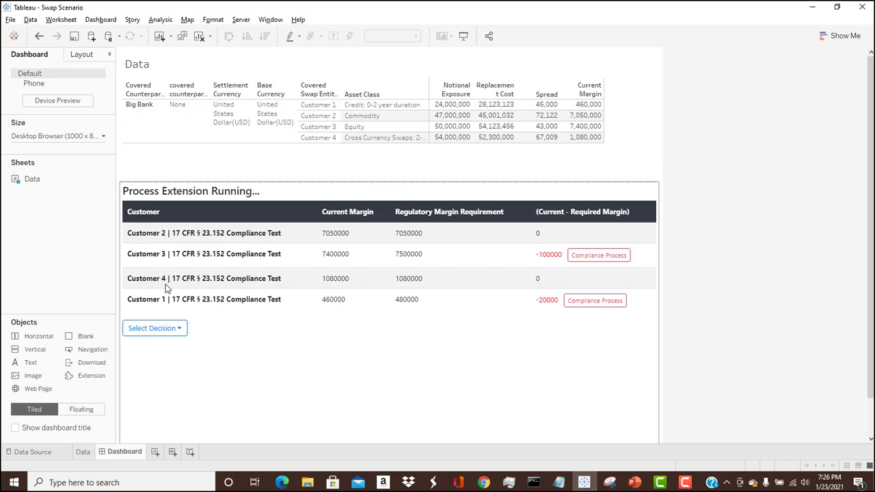
{"action": "left_click", "coordinate": [144, 334]}
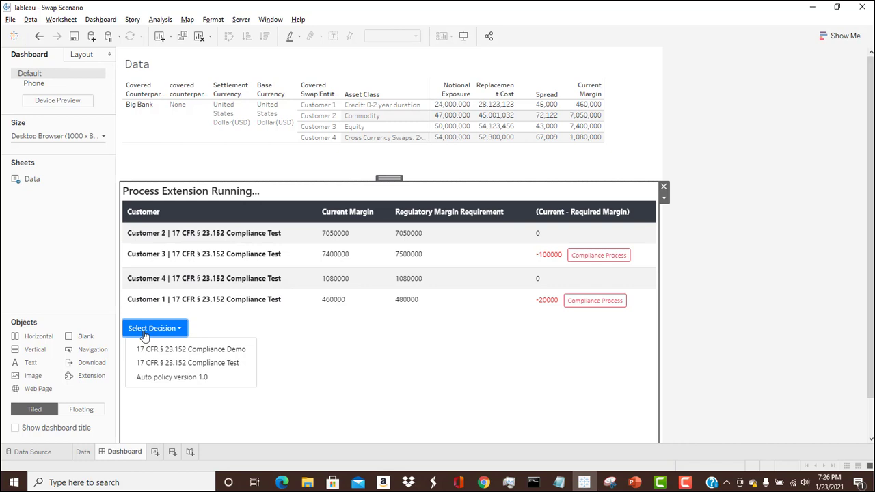
{"action": "left_click", "coordinate": [161, 349]}
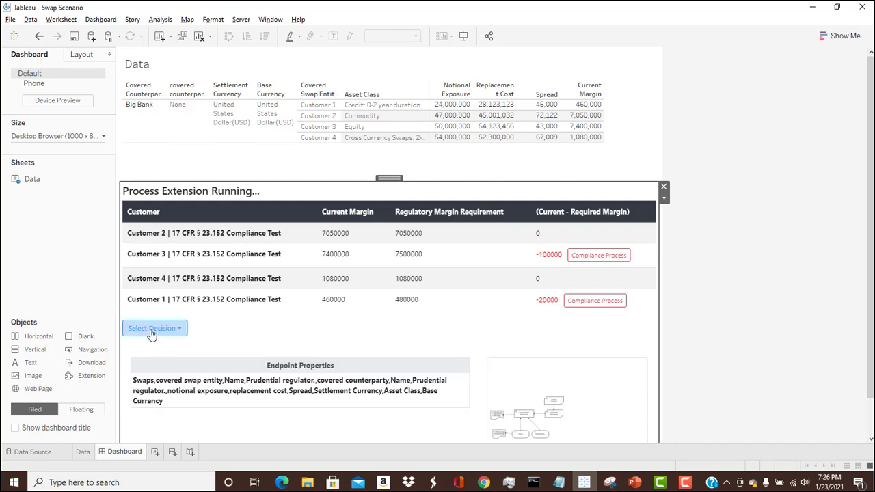